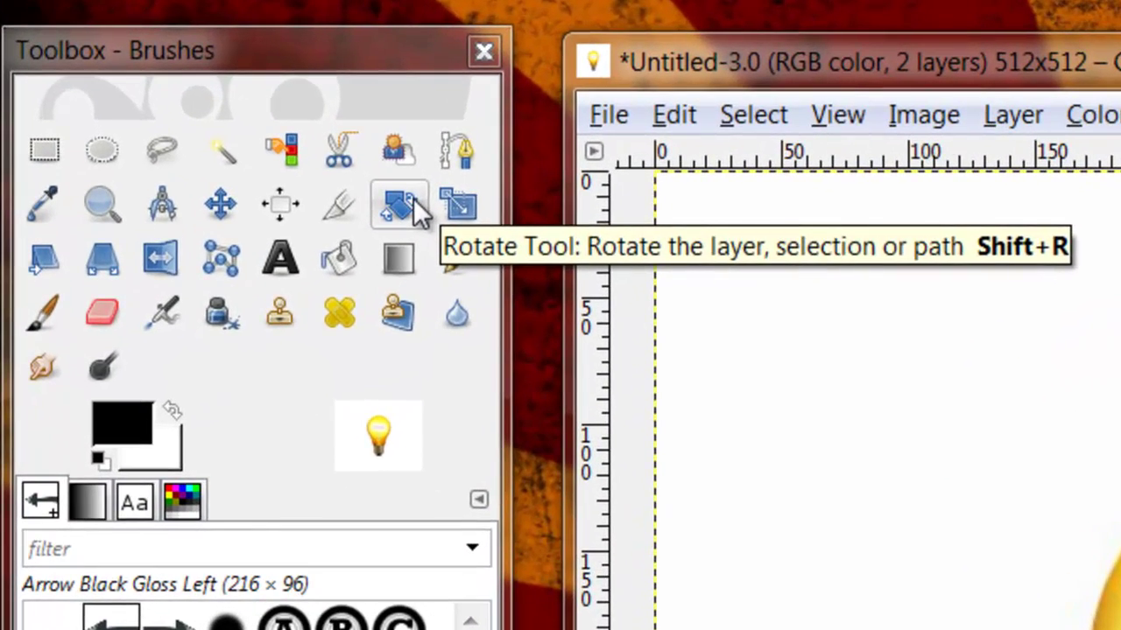
# - Choose the Rotate Tool in the Toolbox for the light bulb image
pyautogui.click(413, 201)
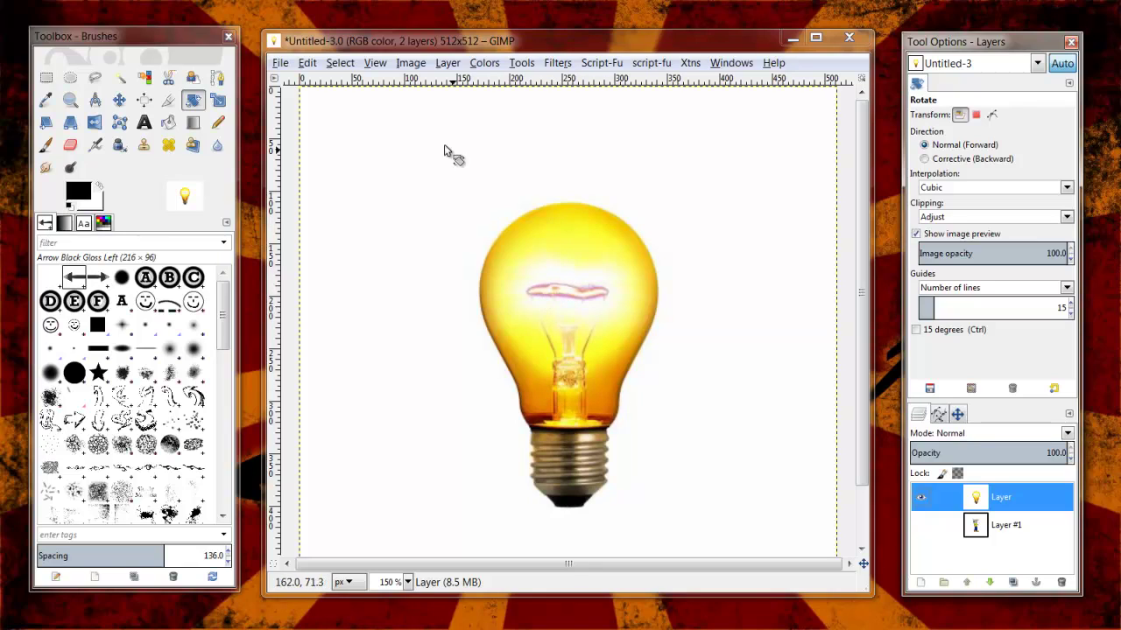
# - Fuzzy-select the white background, then invert the selection so only the bulb is selected
pyautogui.click(119, 79)
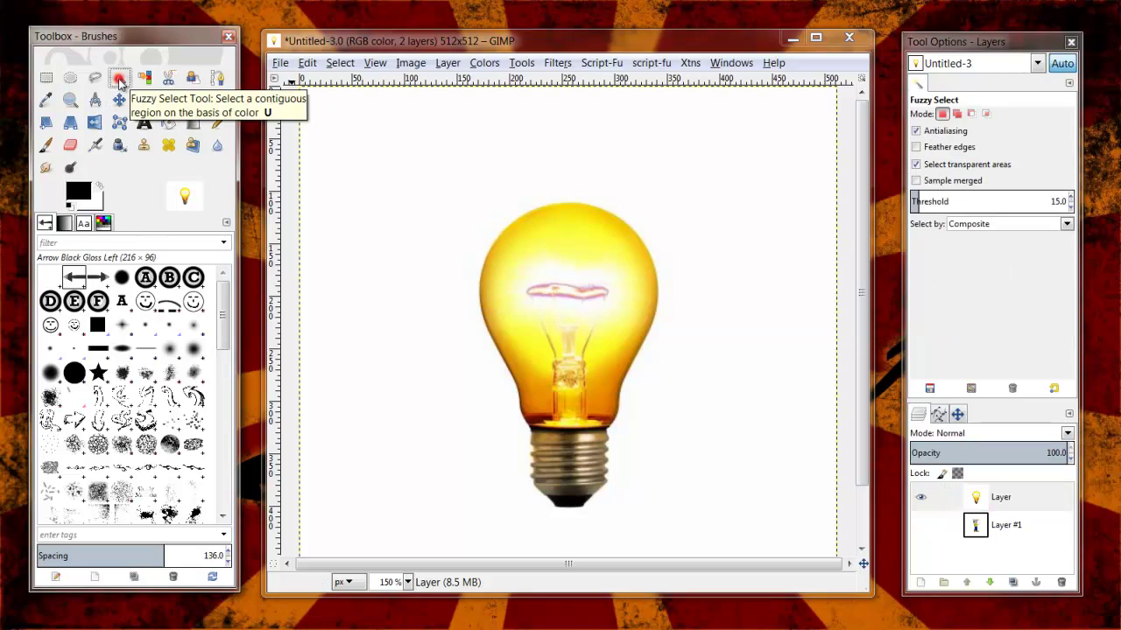
pyautogui.click(409, 199)
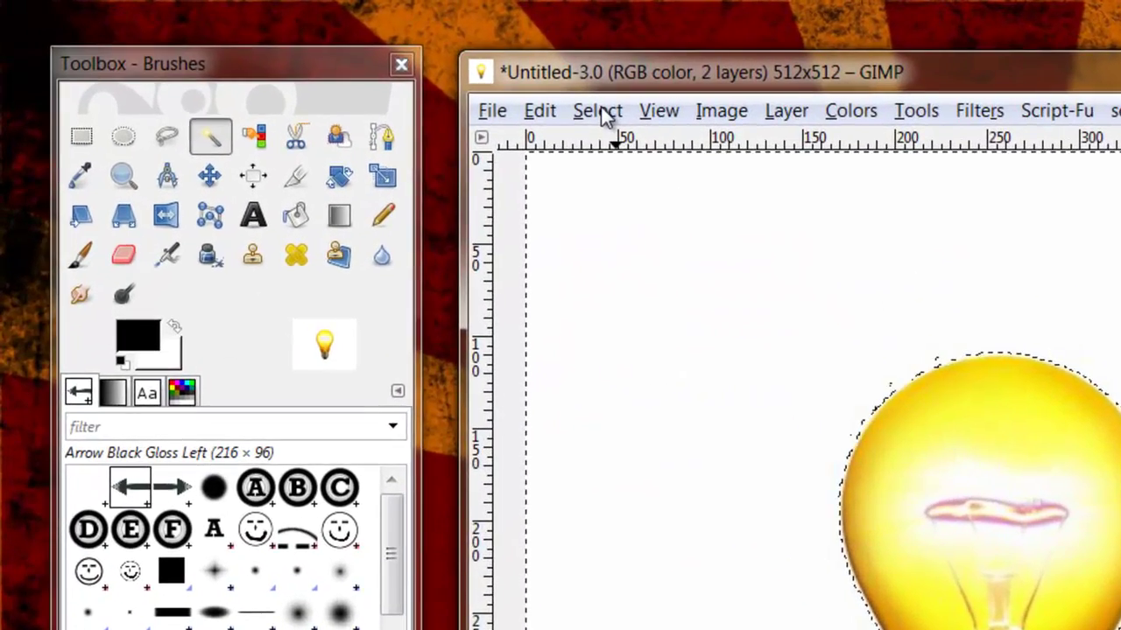
pyautogui.click(600, 113)
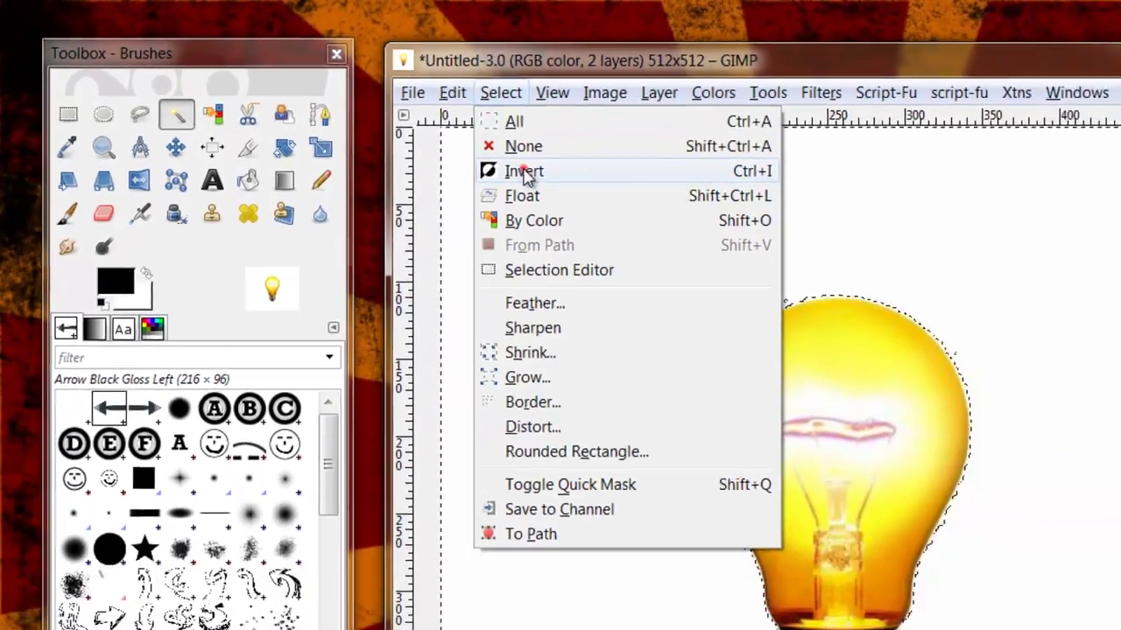
pyautogui.click(623, 202)
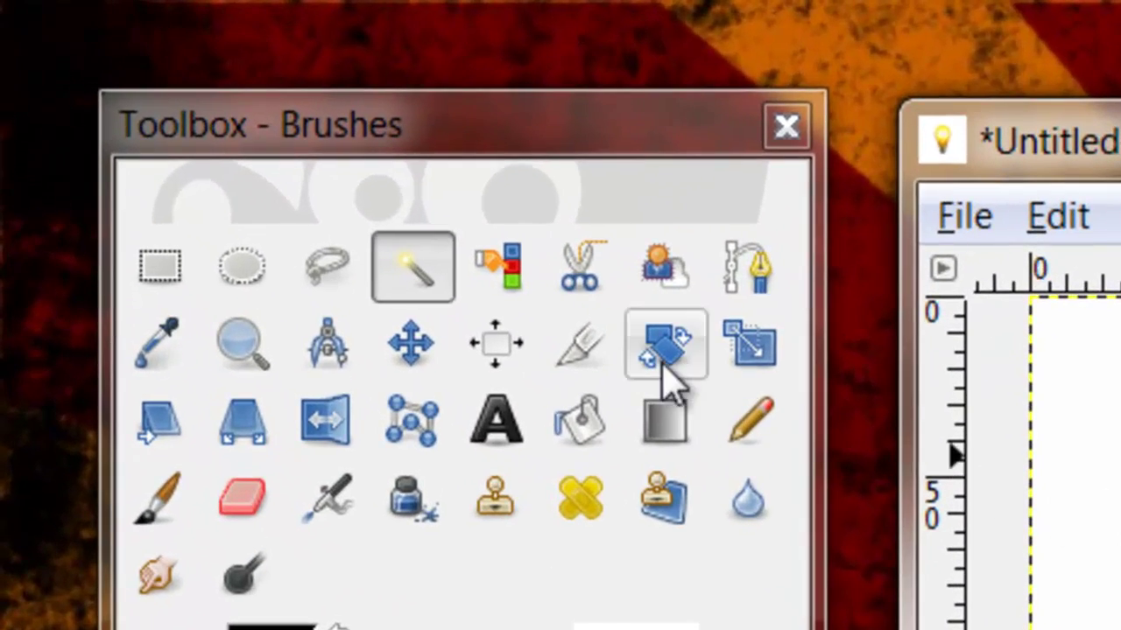
# - Start rotating the selected bulb and set the Angle to 75 degrees
pyautogui.click(663, 366)
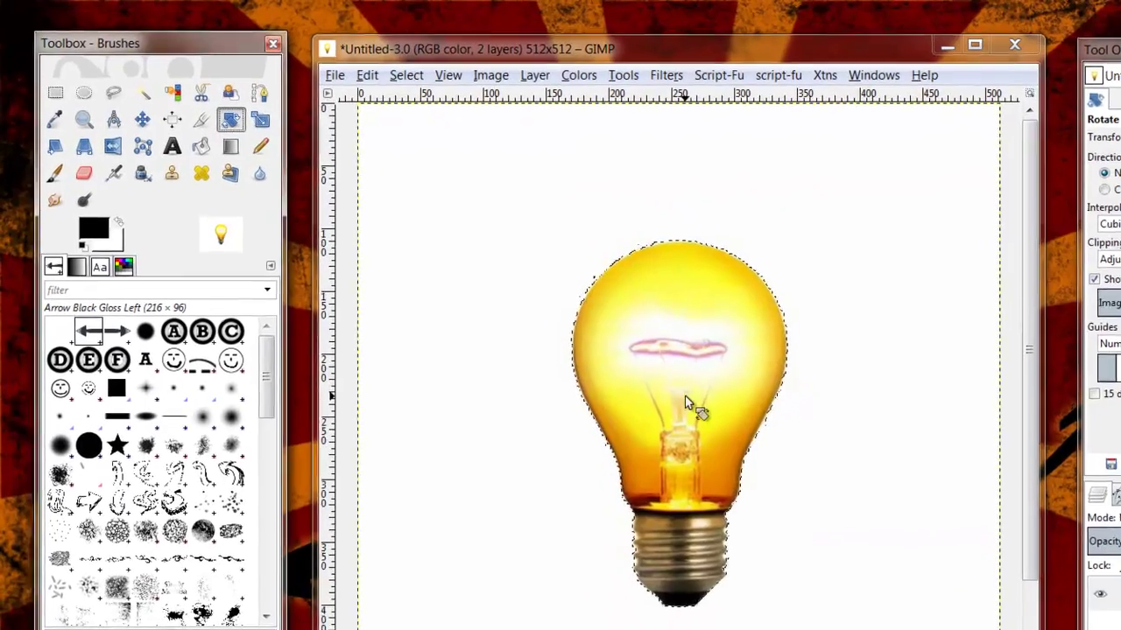
pyautogui.click(576, 278)
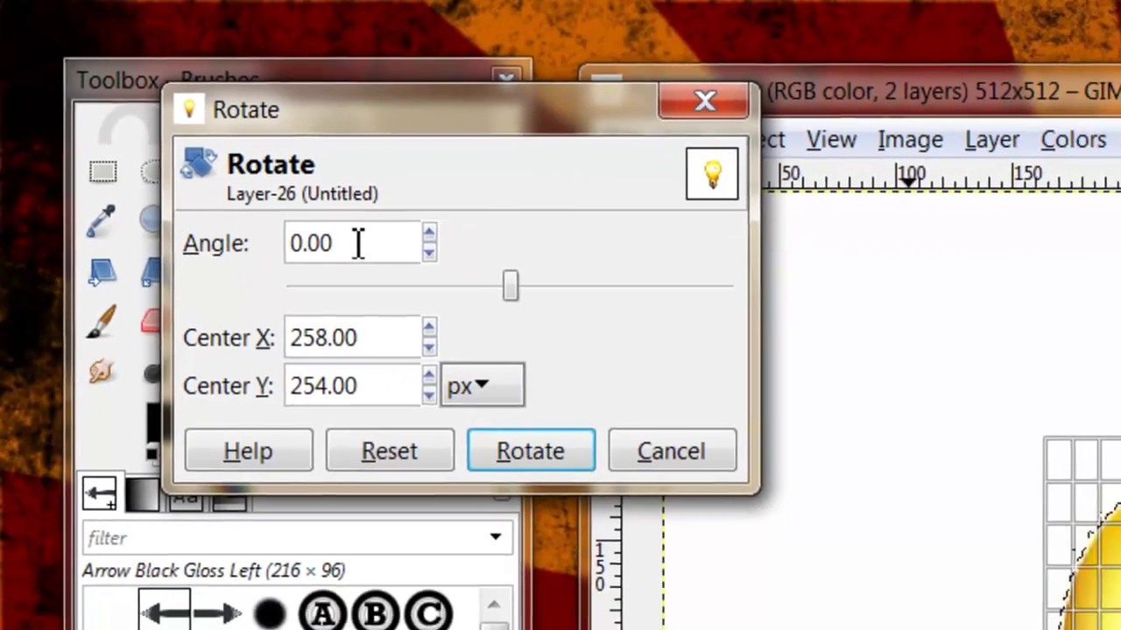
pyautogui.doubleClick(407, 288)
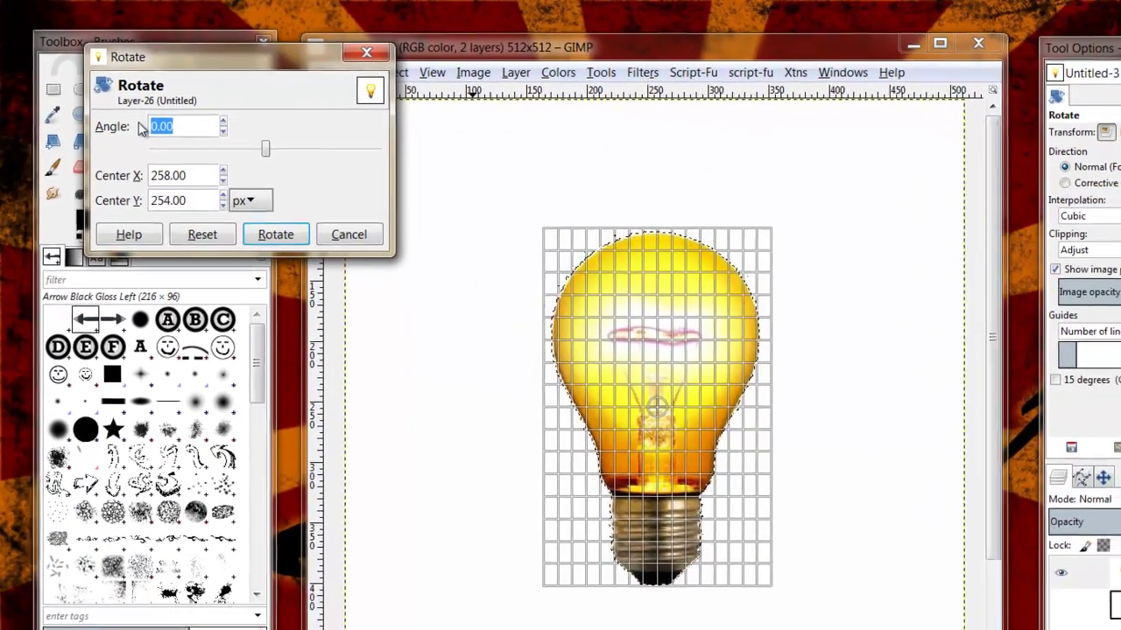
pyautogui.write('75')
pyautogui.press('Tab')
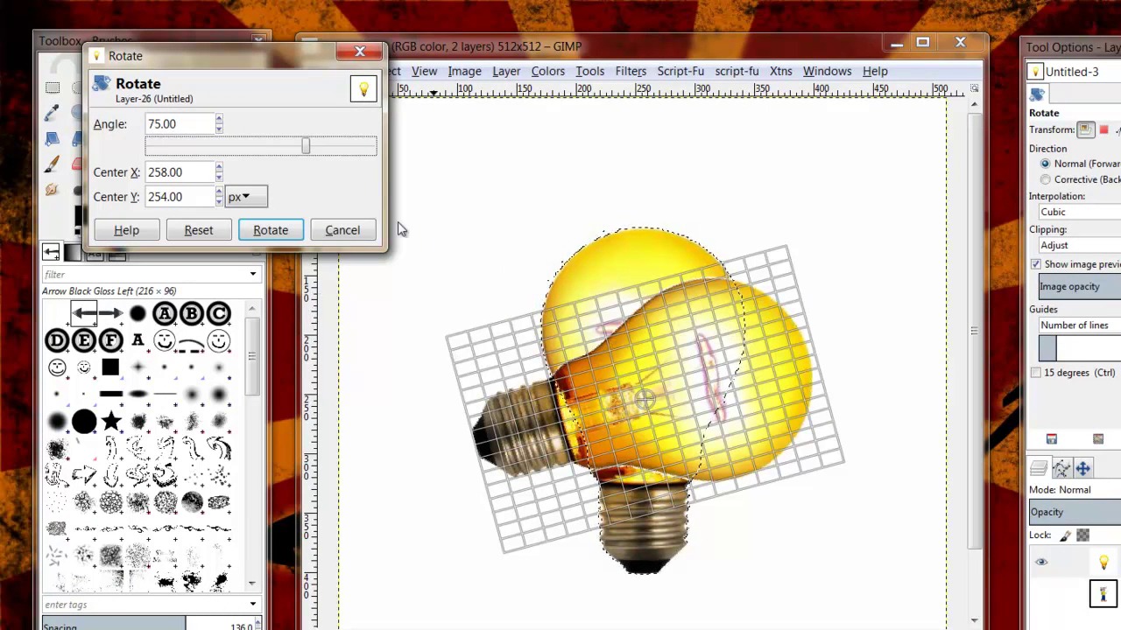
# - Try rotations via slider and canvas, move the pivot upper-left, then cancel the rotation
pyautogui.moveTo(306, 147)
pyautogui.mouseDown()
pyautogui.moveTo(149, 147)
pyautogui.moveTo(375, 151)
pyautogui.moveTo(157, 150)
pyautogui.moveTo(323, 150)
pyautogui.mouseUp()
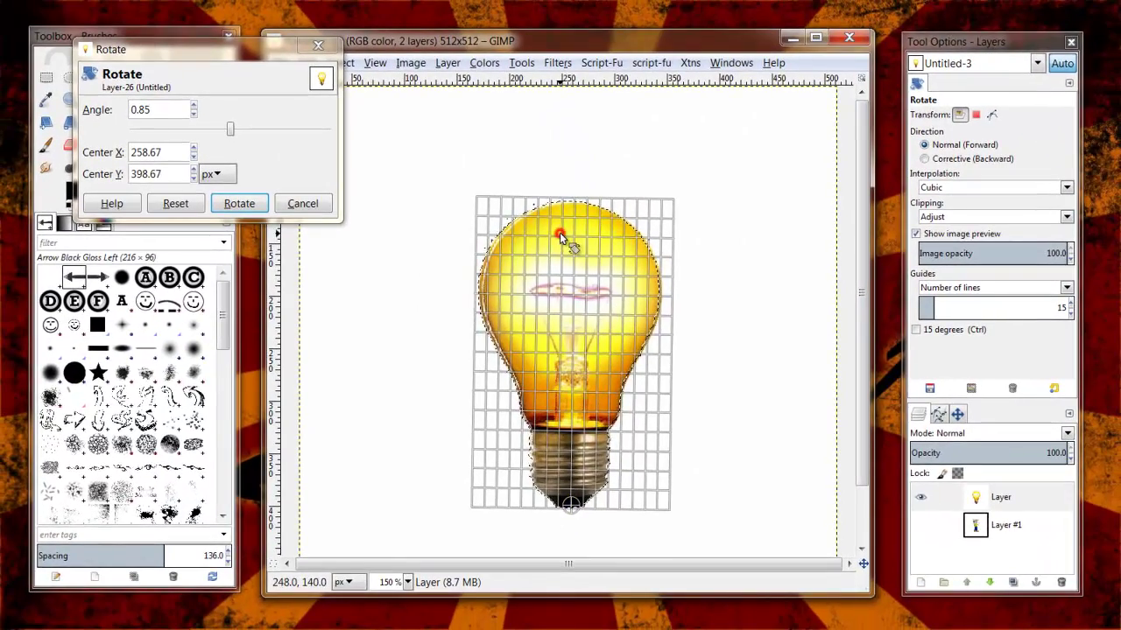
pyautogui.moveTo(560, 232); pyautogui.dragTo(552, 292)
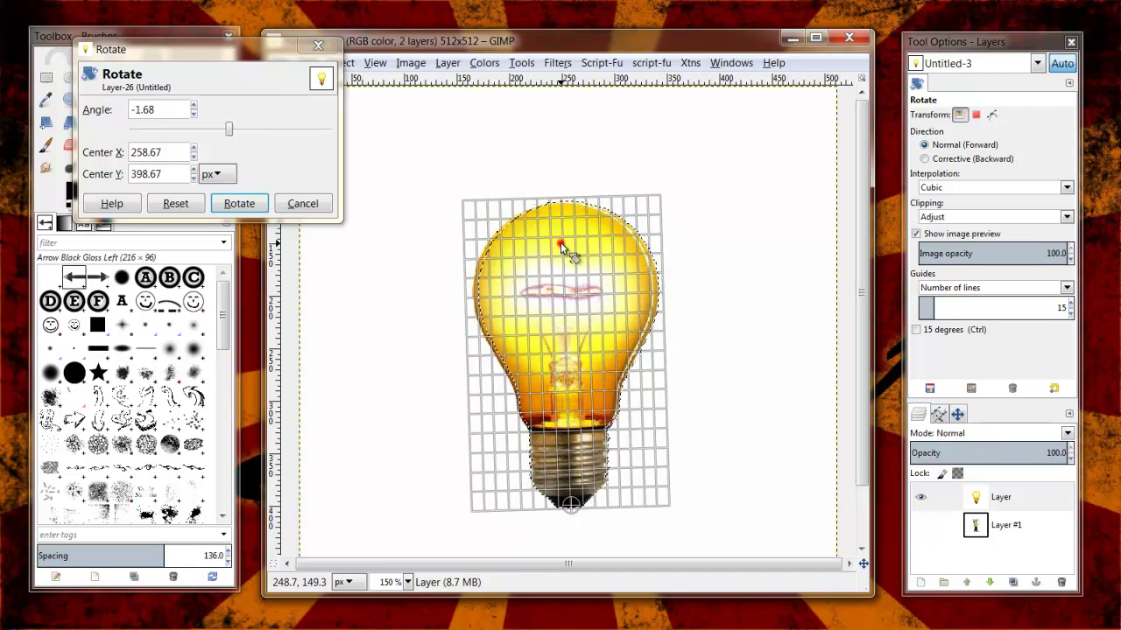
pyautogui.moveTo(560, 243); pyautogui.dragTo(570, 293)
pyautogui.moveTo(570, 505); pyautogui.dragTo(516, 121)
pyautogui.moveTo(514, 375); pyautogui.dragTo(569, 383)
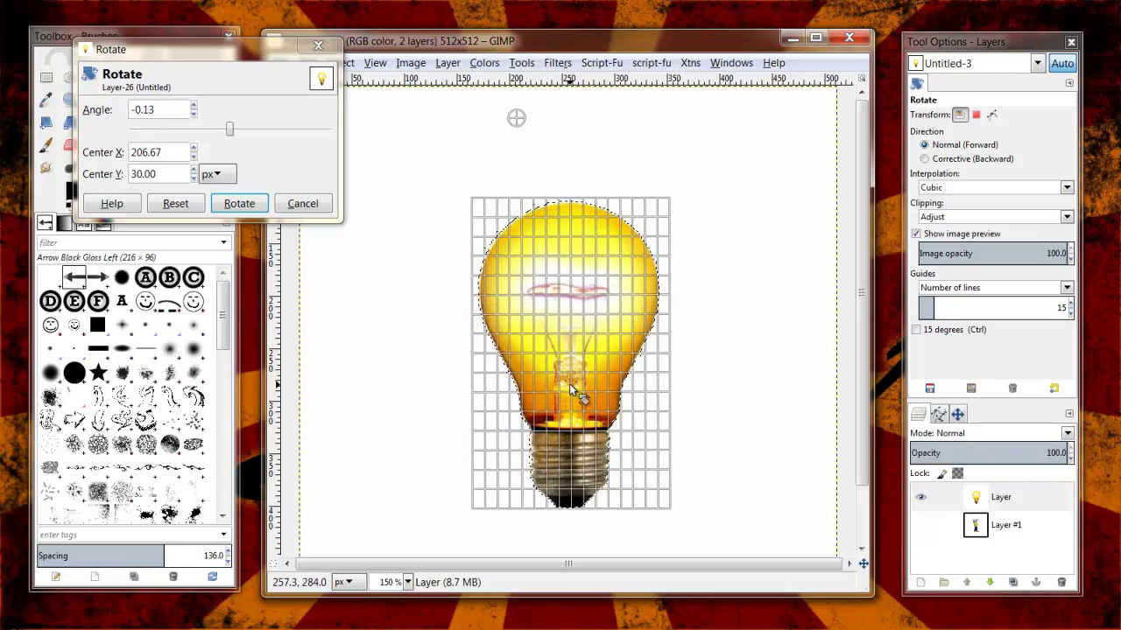
pyautogui.click(302, 204)
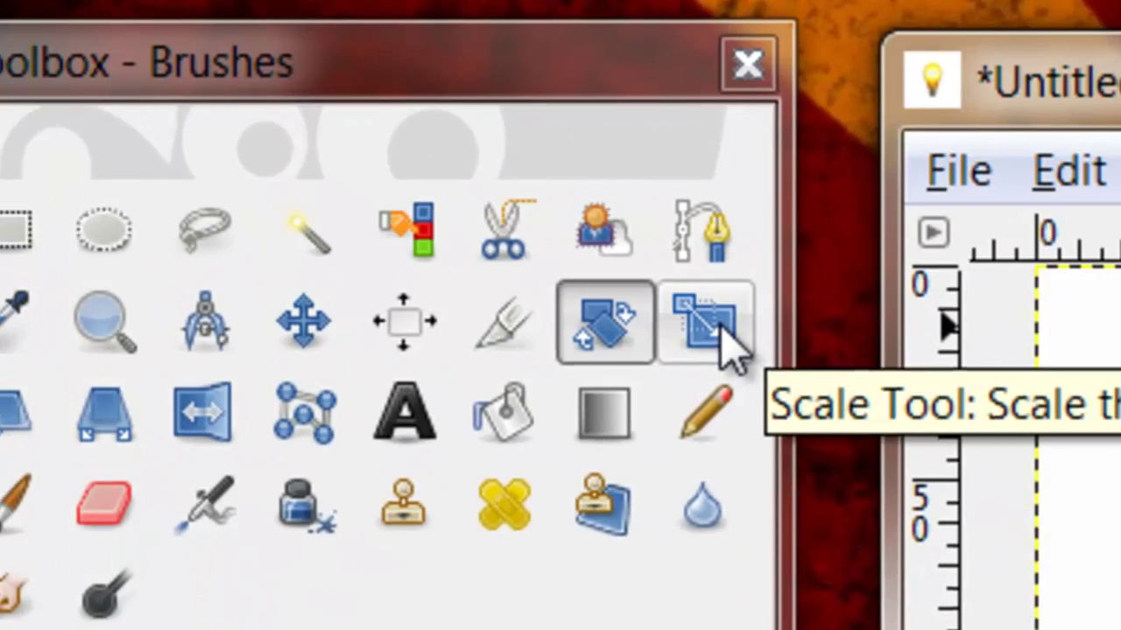
# - Start scaling the bulb and resize it freely by dragging its corner and side handles
pyautogui.click(719, 331)
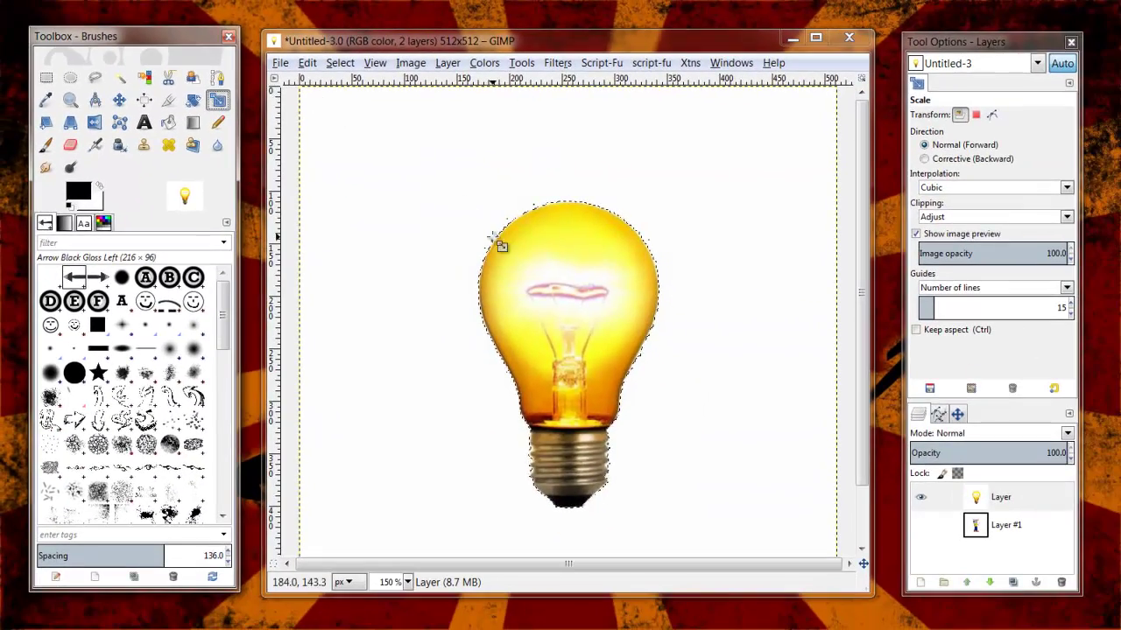
pyautogui.click(571, 248)
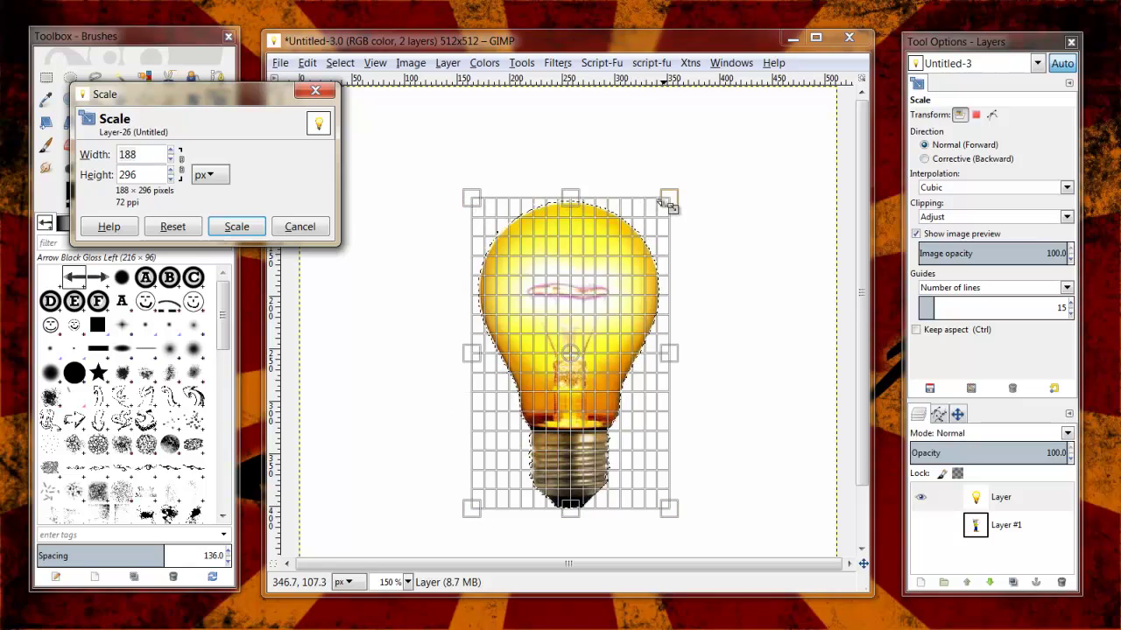
pyautogui.moveTo(670, 201); pyautogui.dragTo(690, 232)
pyautogui.moveTo(681, 344)
pyautogui.mouseDown()
pyautogui.moveTo(805, 338)
pyautogui.moveTo(671, 339)
pyautogui.mouseUp()
pyautogui.moveTo(676, 520)
pyautogui.mouseDown()
pyautogui.moveTo(635, 398)
pyautogui.moveTo(681, 523)
pyautogui.mouseUp()
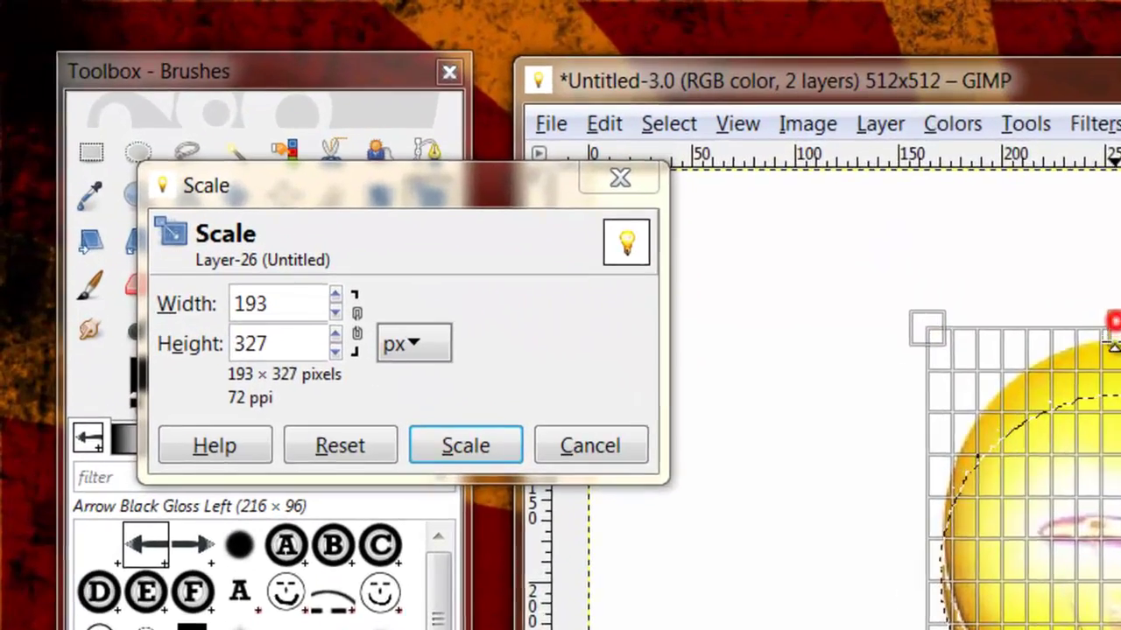
pyautogui.moveTo(571, 166); pyautogui.dragTo(571, 199)
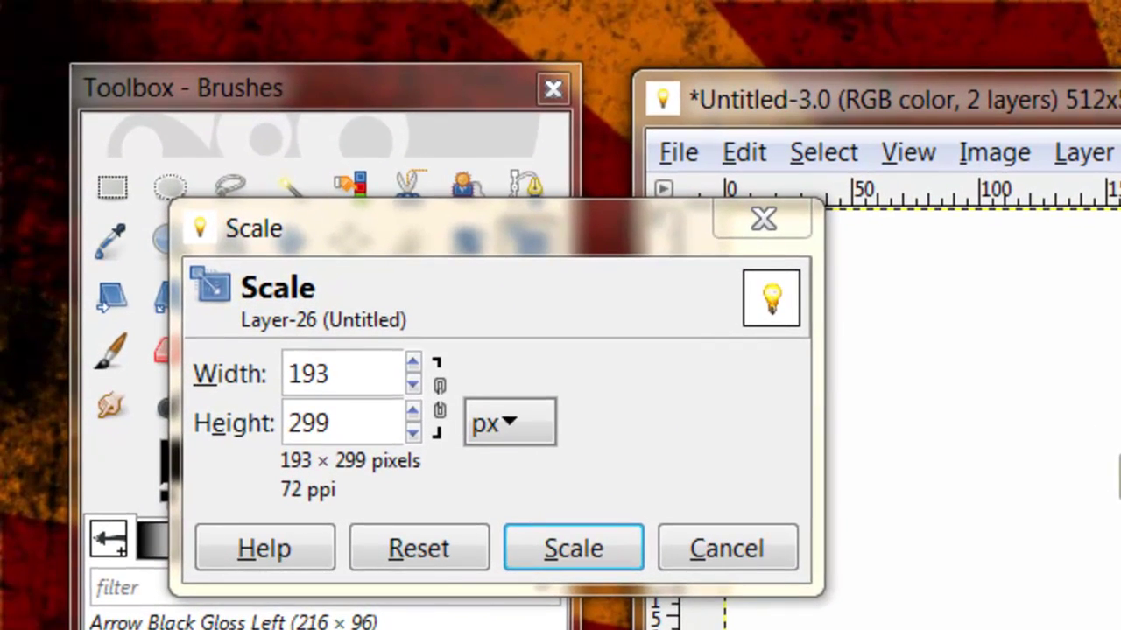
# - Set the scale Width to 300 and Height to 350 pixels
pyautogui.doubleClick(354, 372)
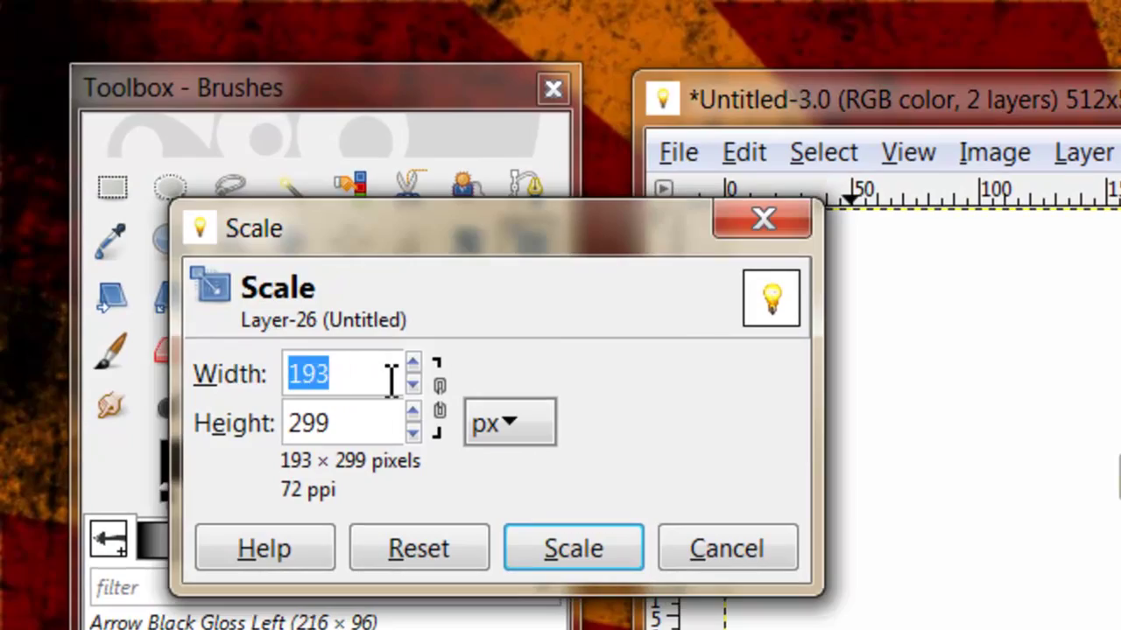
pyautogui.write('300')
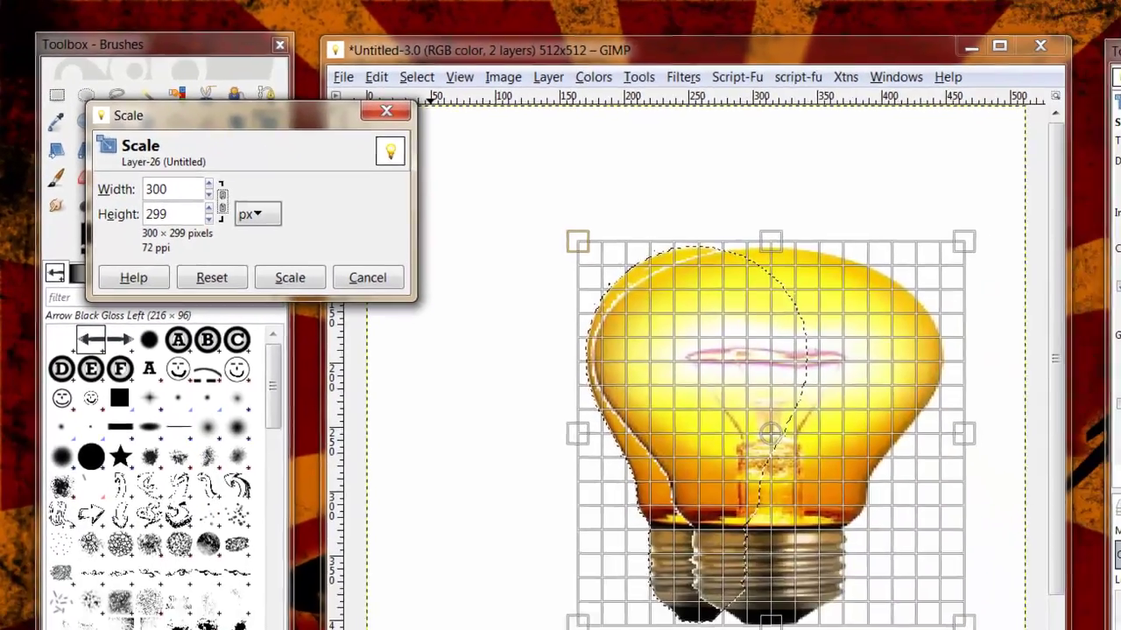
pyautogui.press('Tab')
pyautogui.write('35')
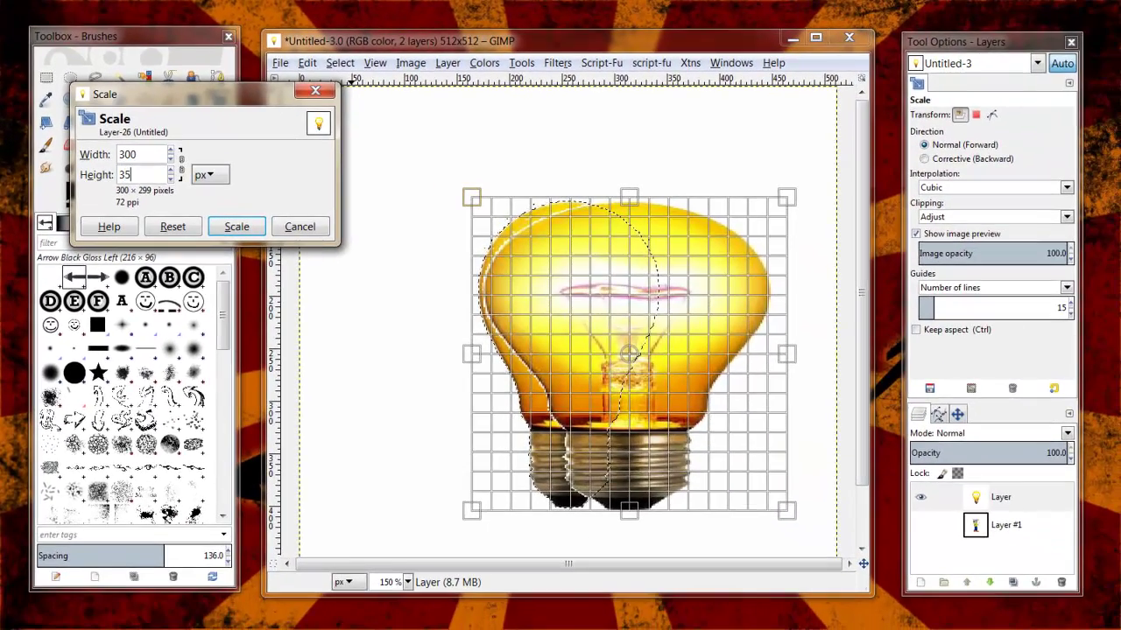
pyautogui.press('Tab')
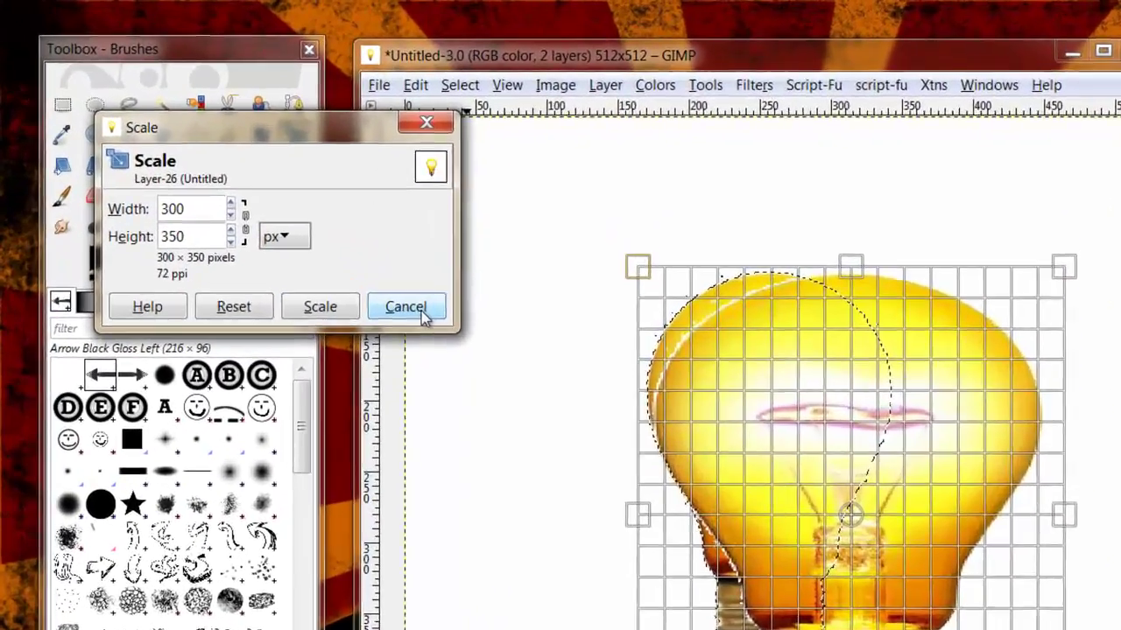
# - Discard the scaling, then shear the bulb to magnitude X -110 and Y 32
pyautogui.click(307, 230)
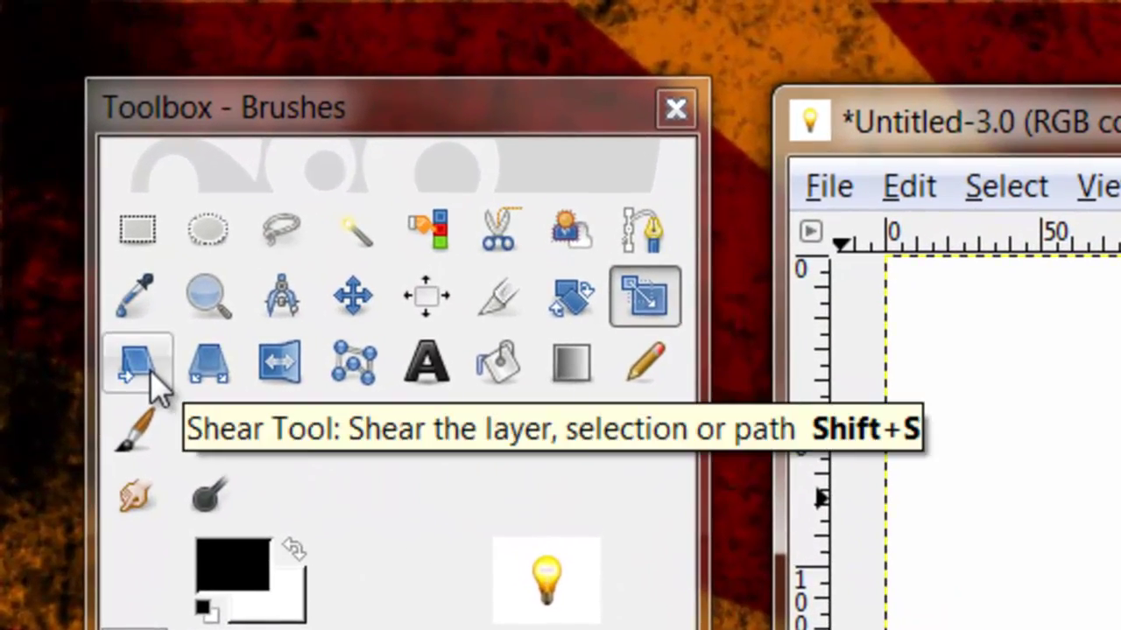
pyautogui.click(147, 368)
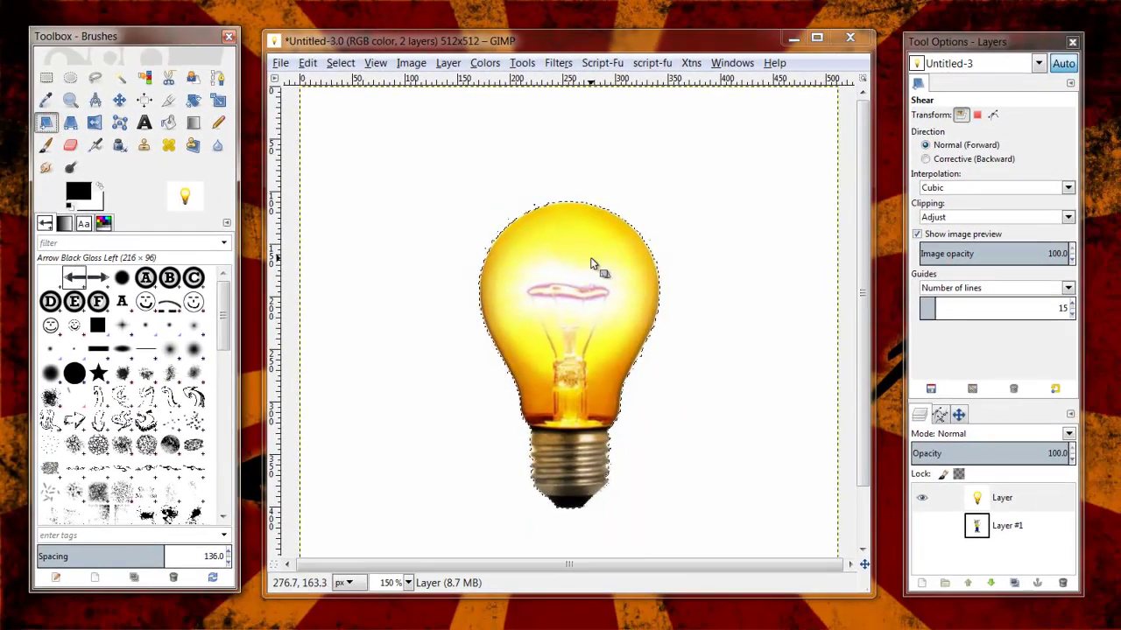
pyautogui.click(591, 264)
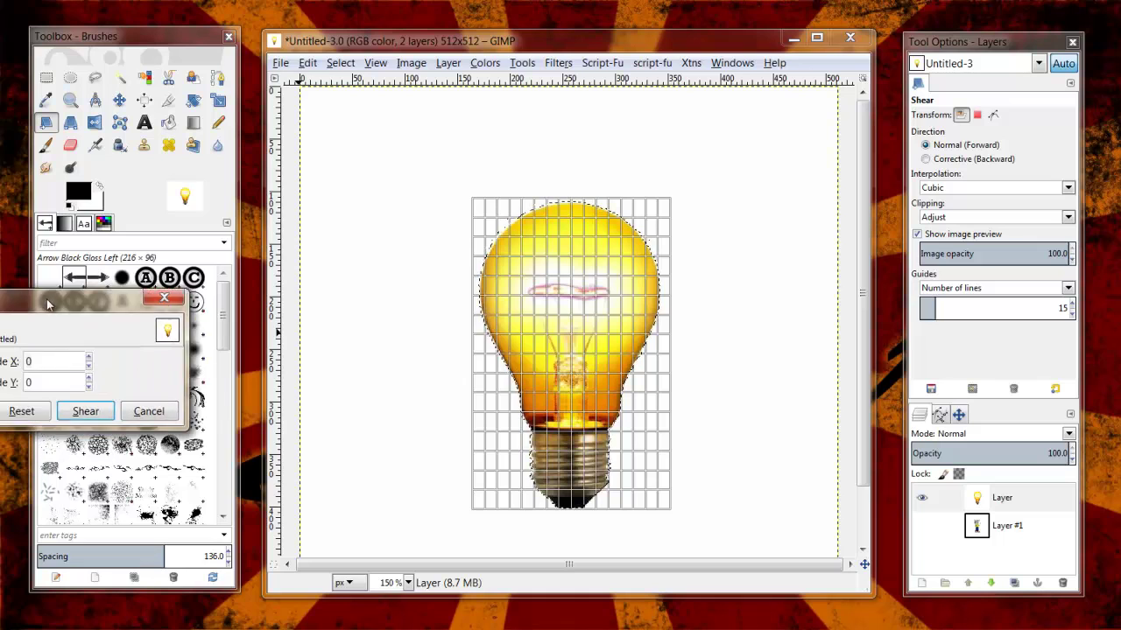
pyautogui.moveTo(49, 293); pyautogui.dragTo(212, 198)
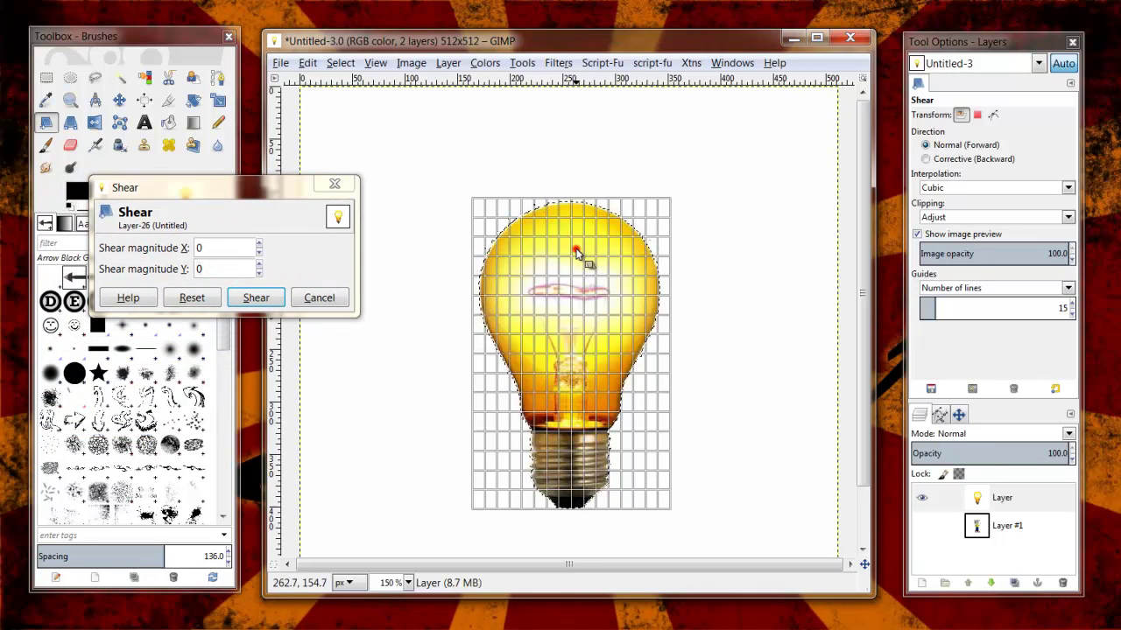
pyautogui.moveTo(575, 250); pyautogui.dragTo(165, 315)
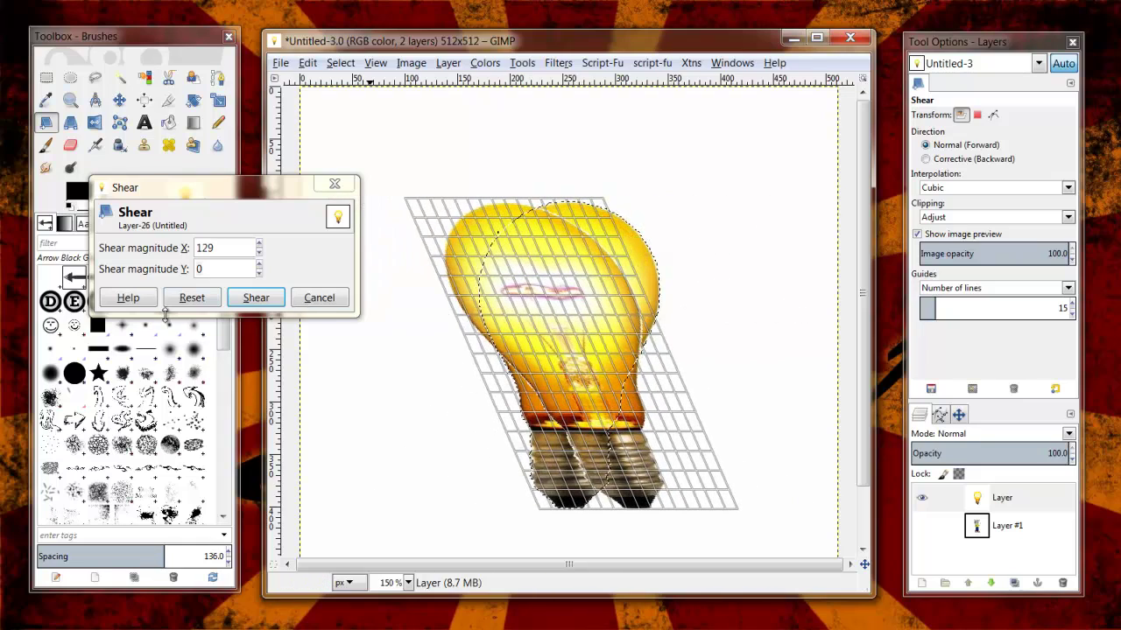
pyautogui.click(259, 265)
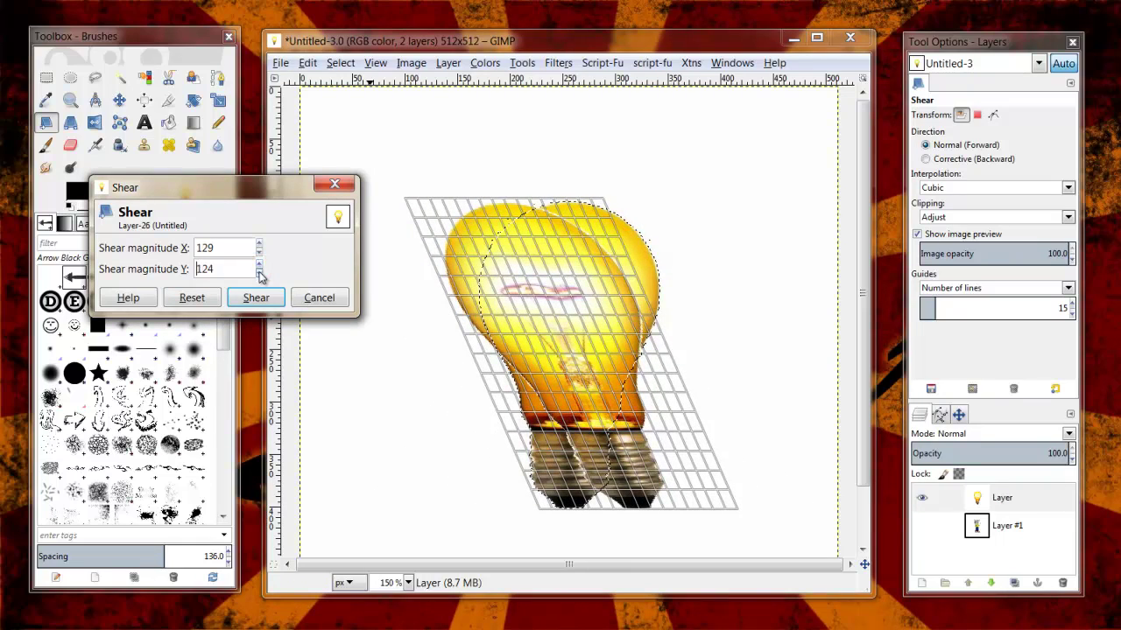
pyautogui.moveTo(537, 278); pyautogui.dragTo(731, 302)
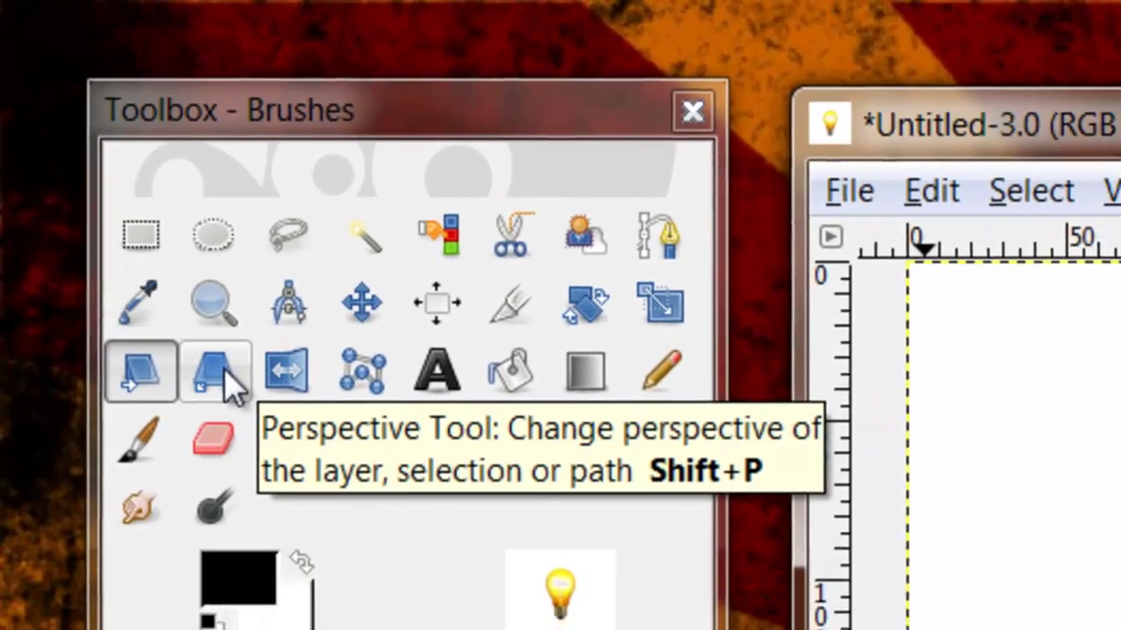
# - Distort the bulb with Perspective into a flat shadow-like shape, then cancel it
pyautogui.click(235, 391)
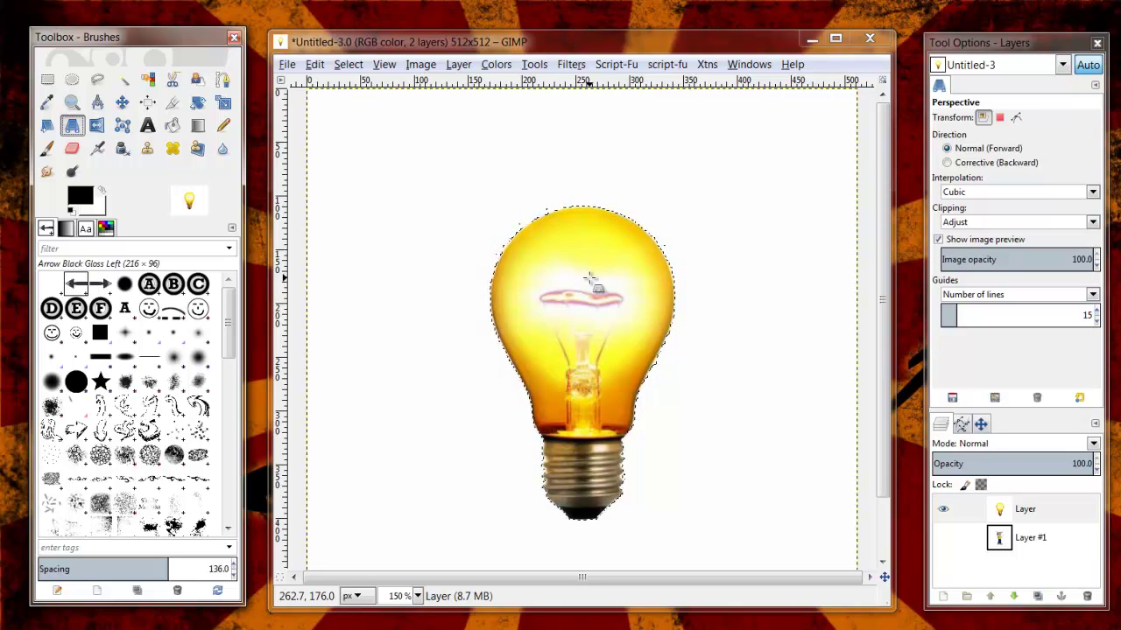
pyautogui.click(590, 278)
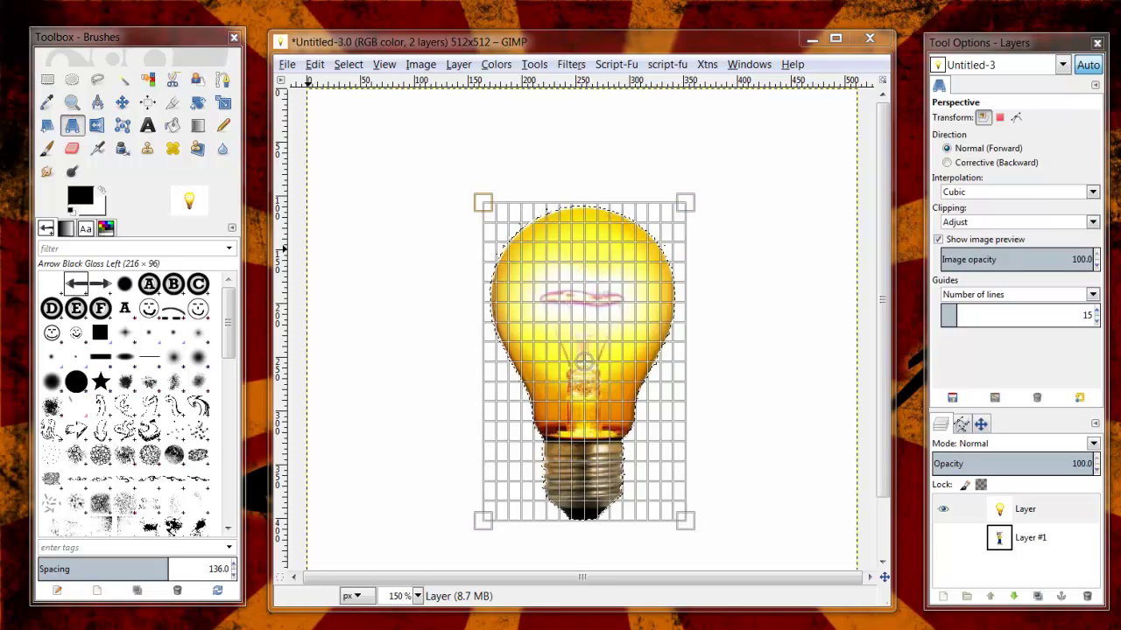
pyautogui.moveTo(0, 202); pyautogui.dragTo(179, 93)
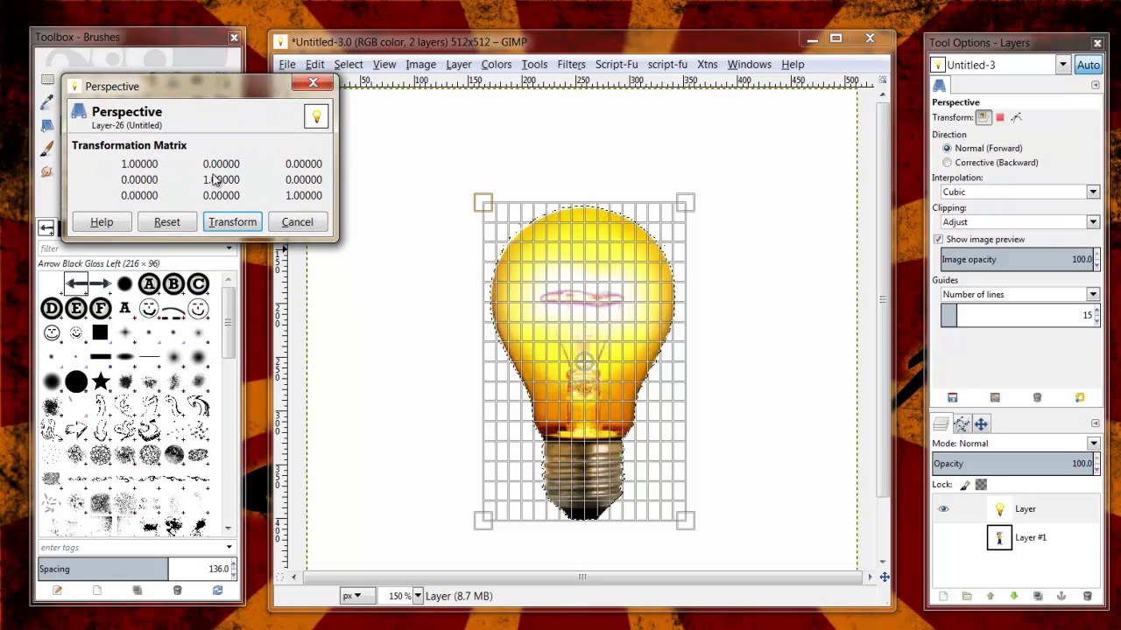
pyautogui.click(485, 203)
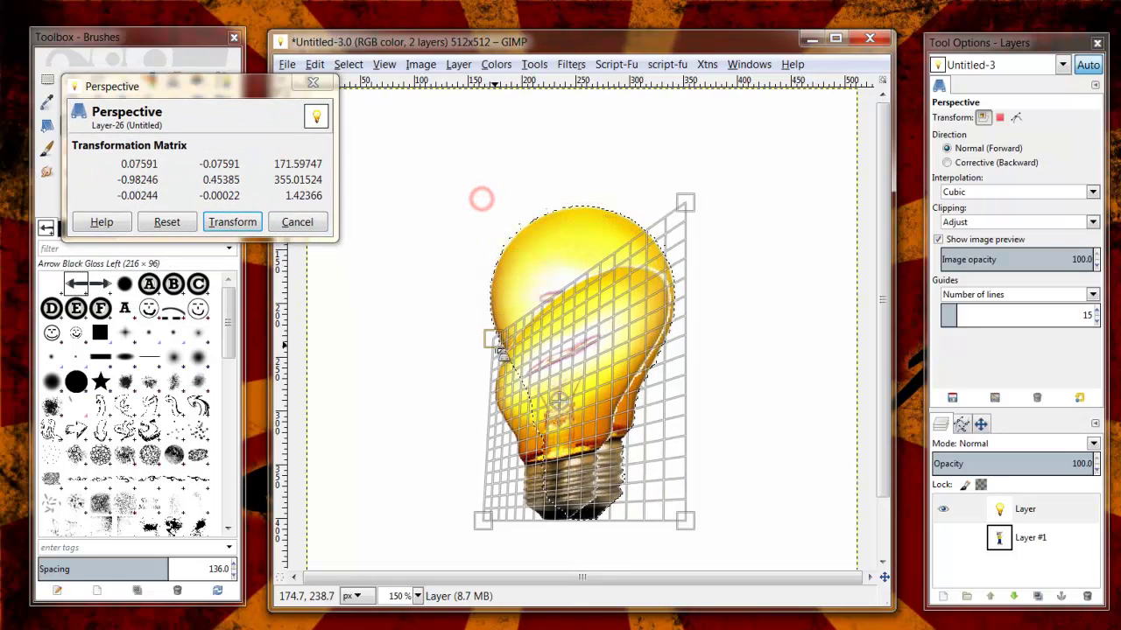
pyautogui.moveTo(502, 355); pyautogui.dragTo(506, 408)
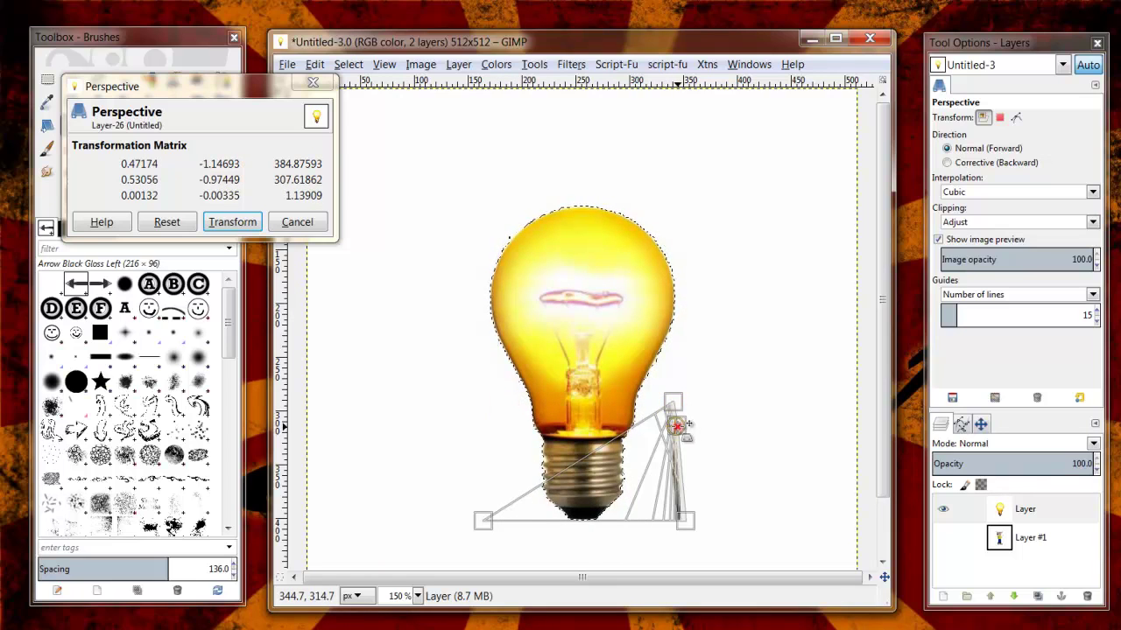
pyautogui.moveTo(677, 426); pyautogui.dragTo(803, 415)
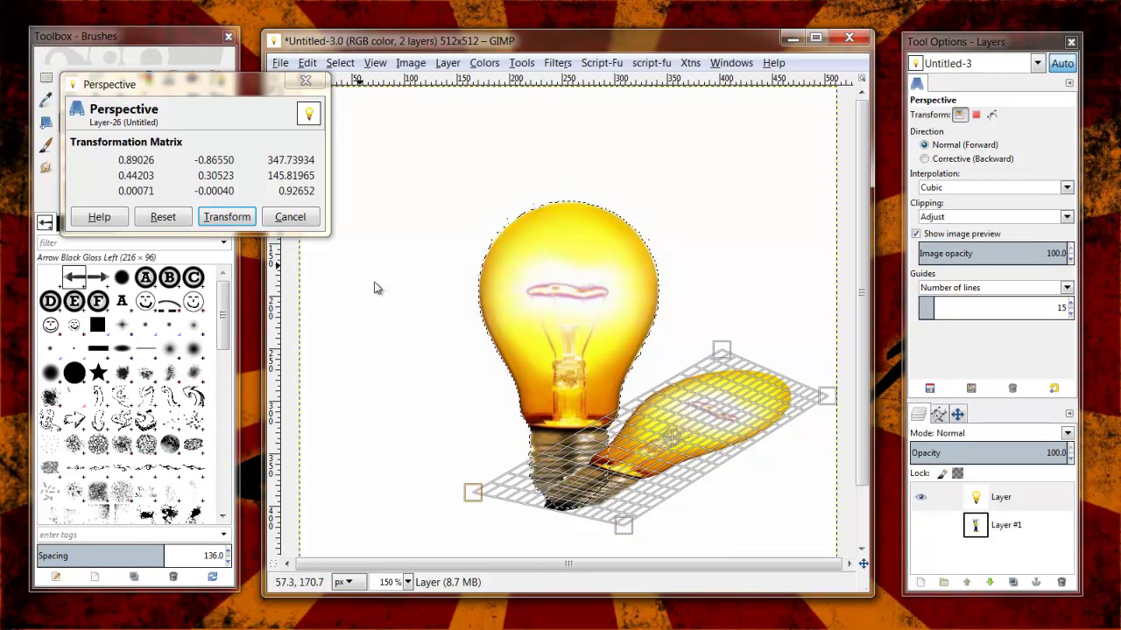
pyautogui.click(288, 219)
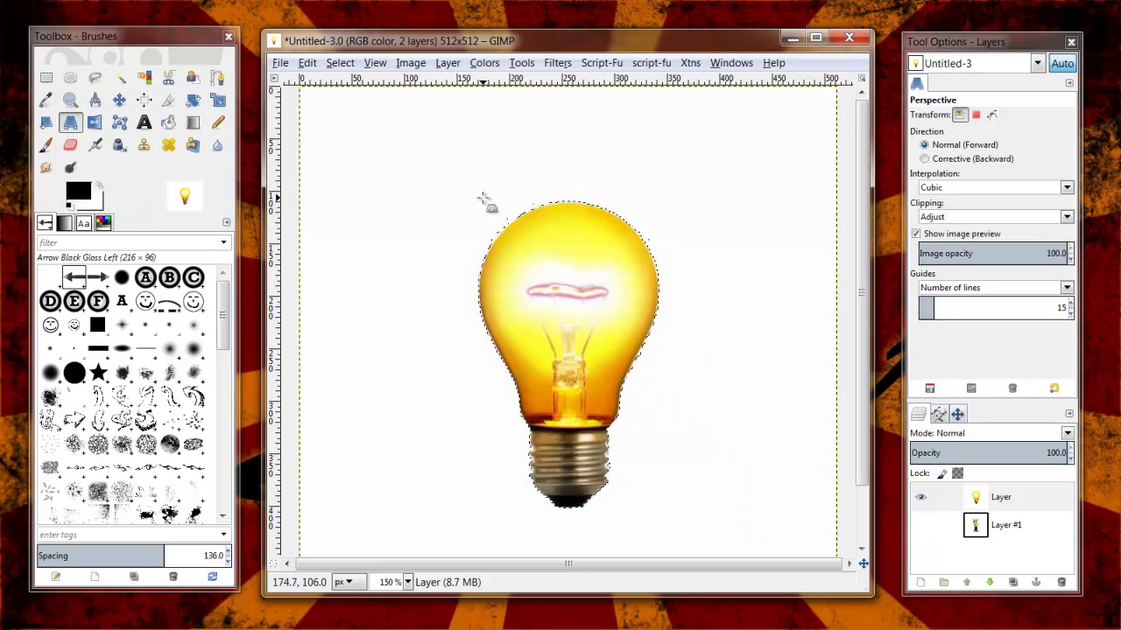
# - Flip the bulb horizontally, then vertically upside down and back upright
pyautogui.click(93, 125)
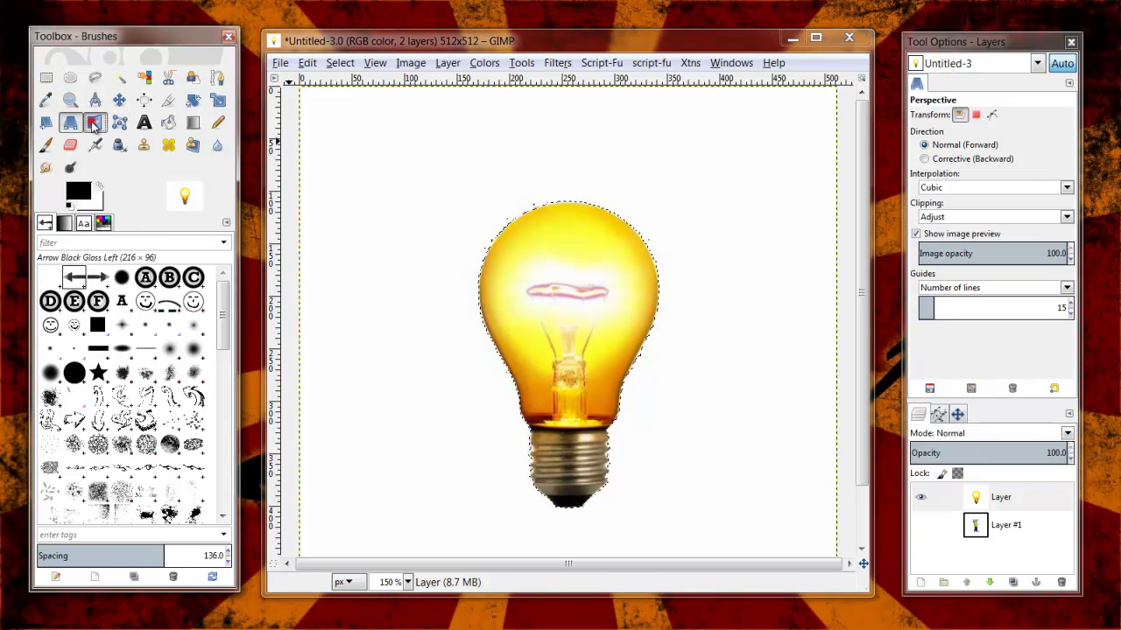
pyautogui.click(558, 279)
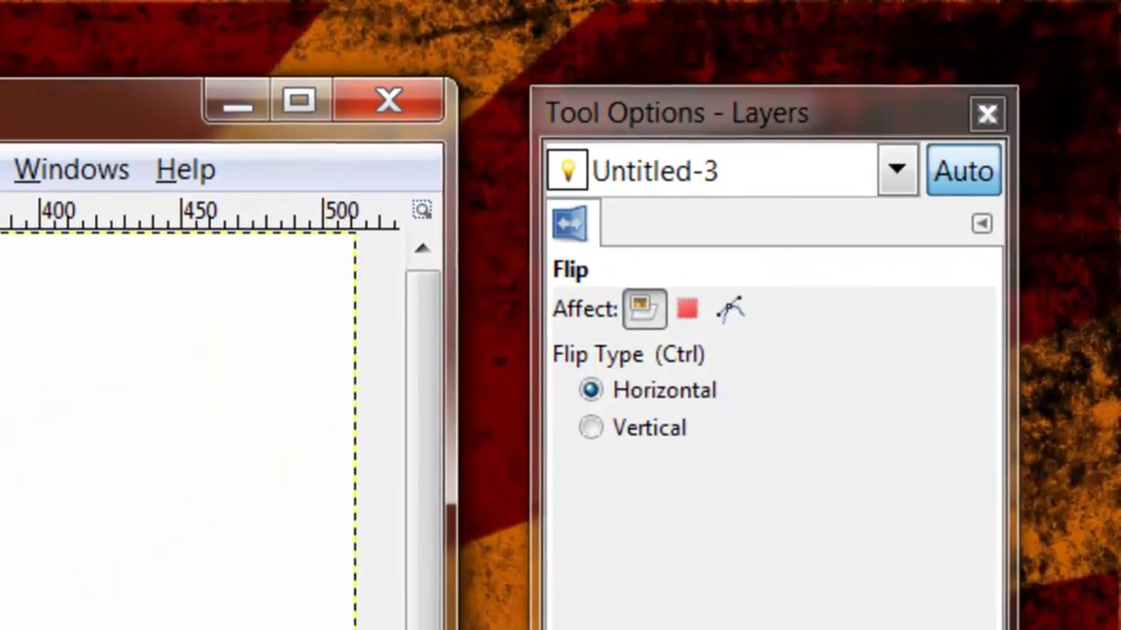
pyautogui.click(670, 428)
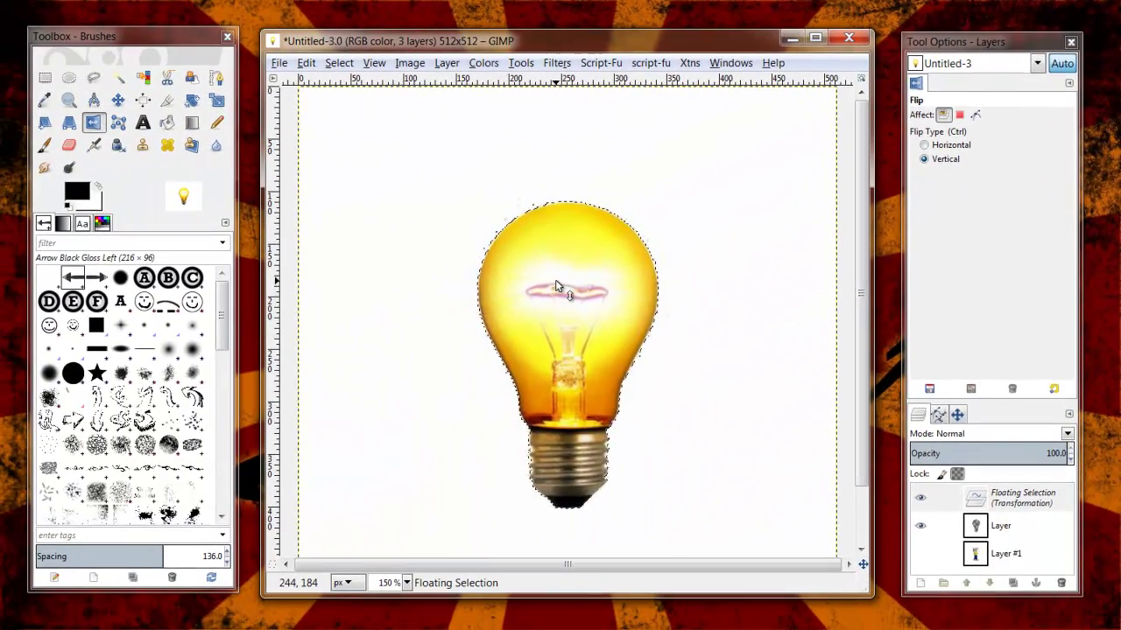
pyautogui.click(555, 282)
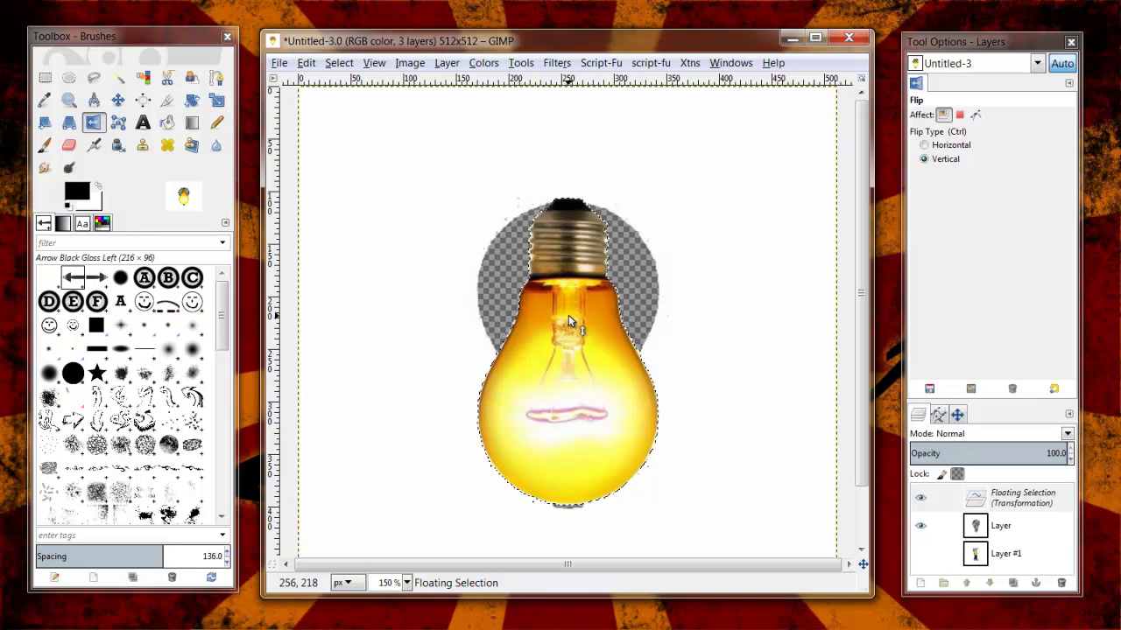
pyautogui.click(568, 317)
pyautogui.click(568, 319)
pyautogui.click(568, 320)
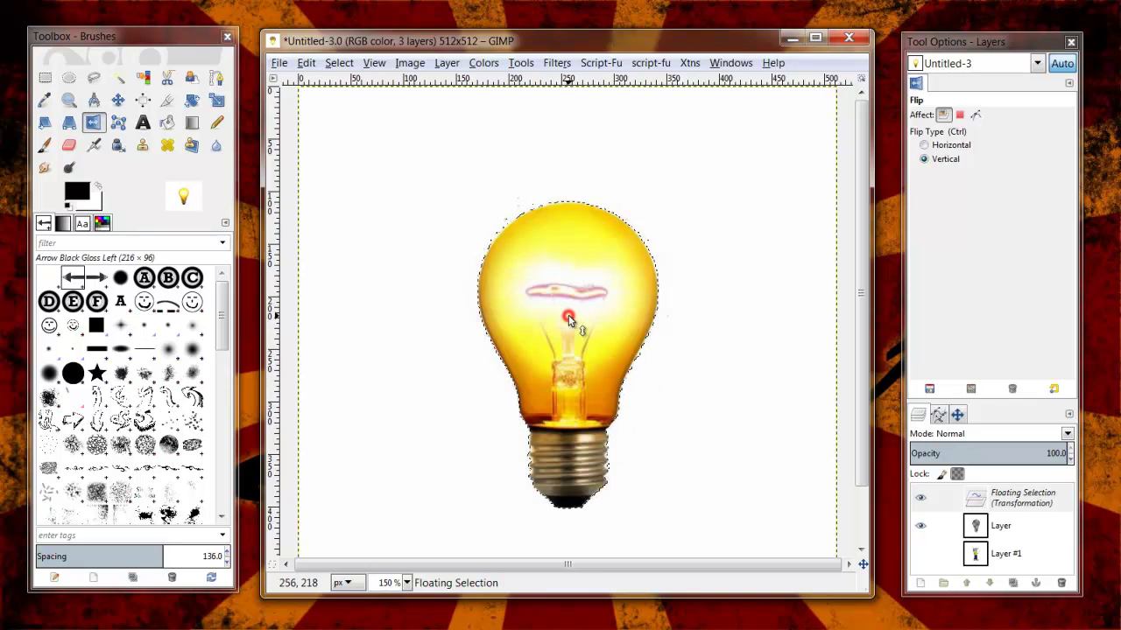
pyautogui.press('ctrl')
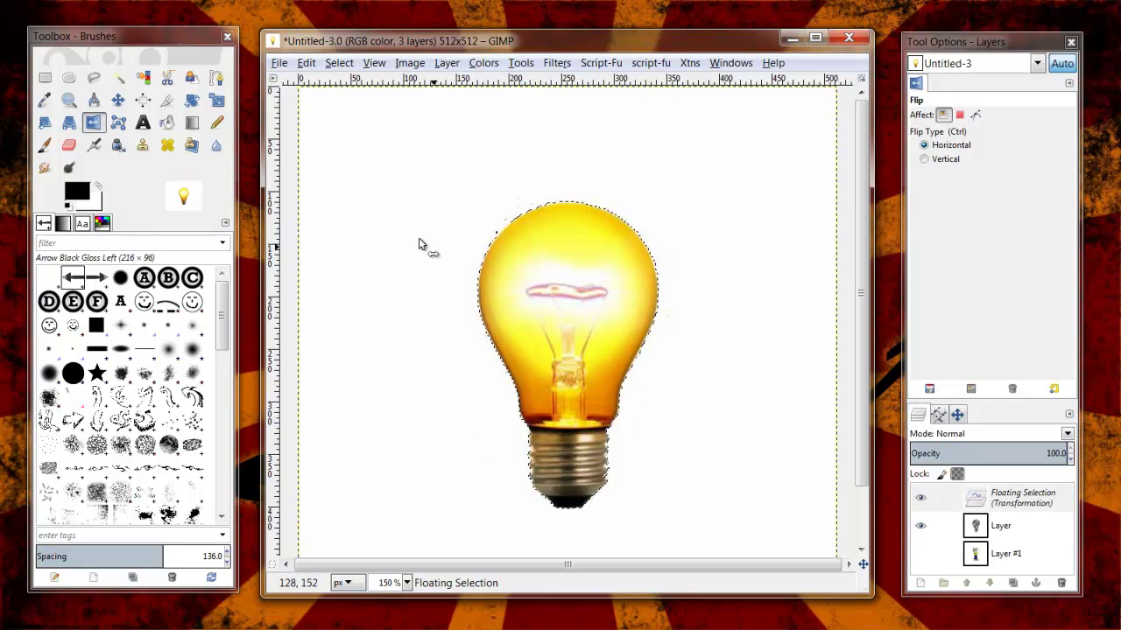
# - With Cage Transform active, delete the floating copy and bulb layer, showing Layer #1's wolf
pyautogui.click(122, 126)
pyautogui.click(993, 508)
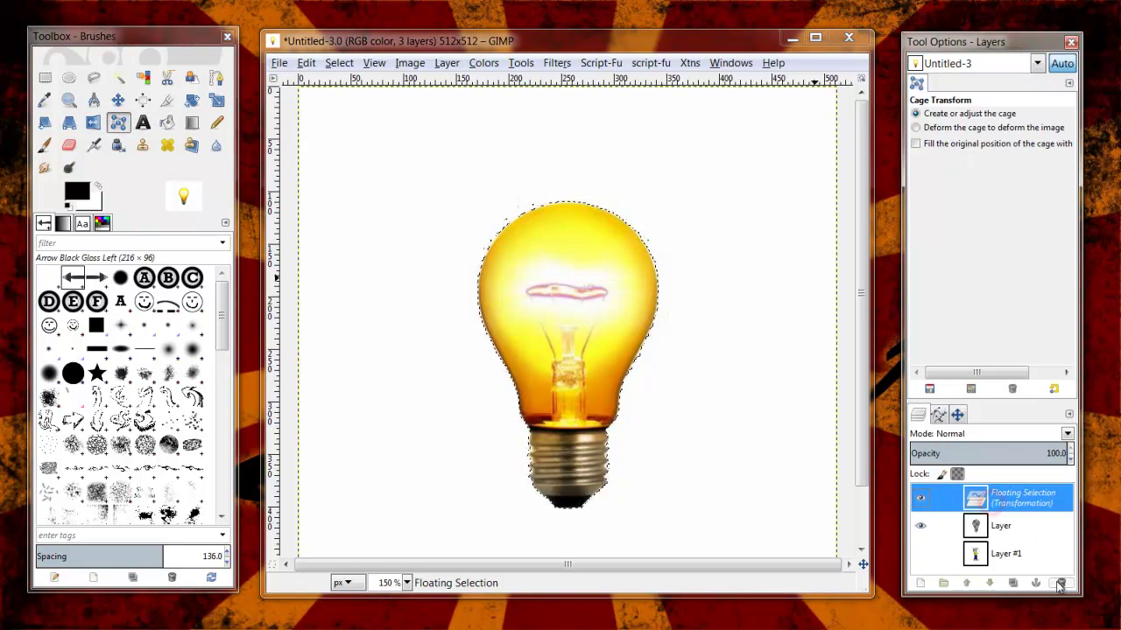
pyautogui.click(1059, 583)
pyautogui.click(982, 499)
pyautogui.click(1060, 584)
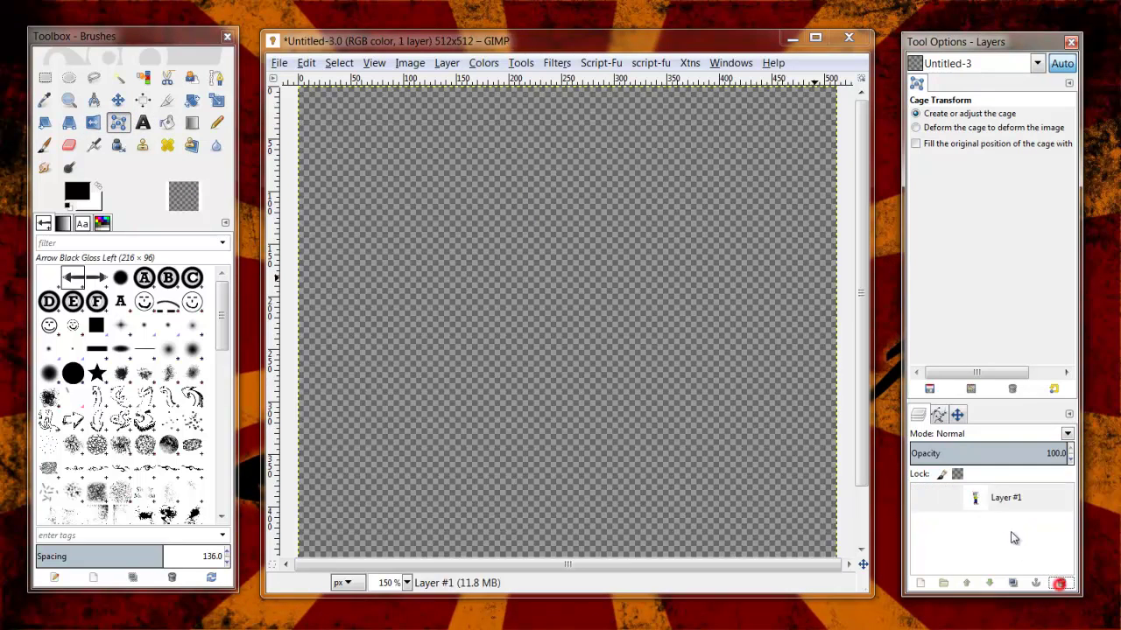
pyautogui.click(933, 497)
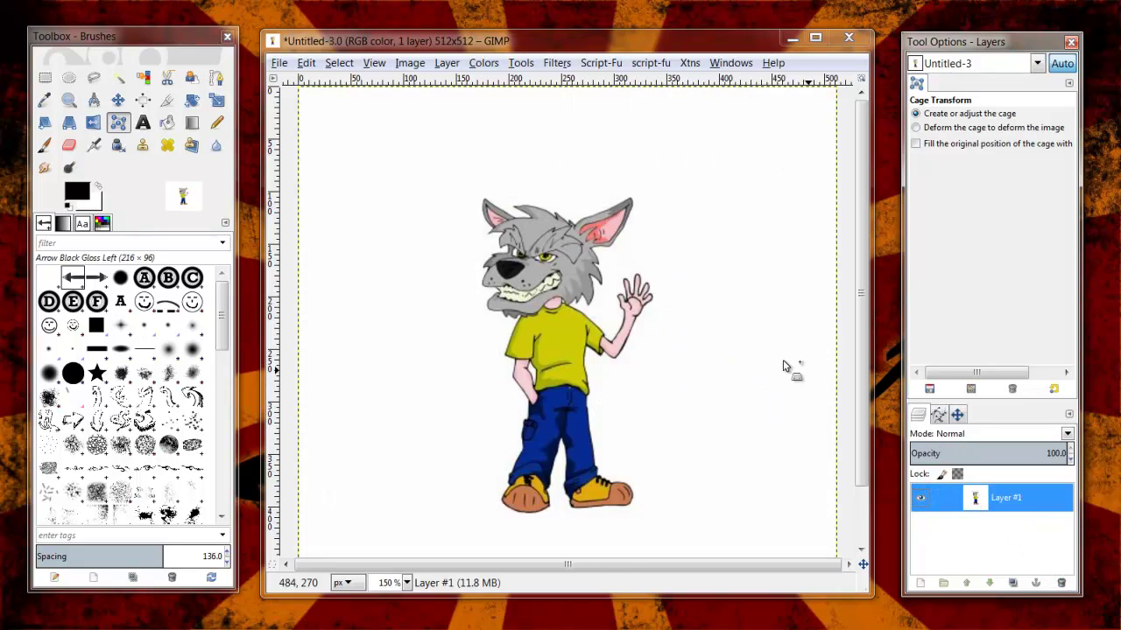